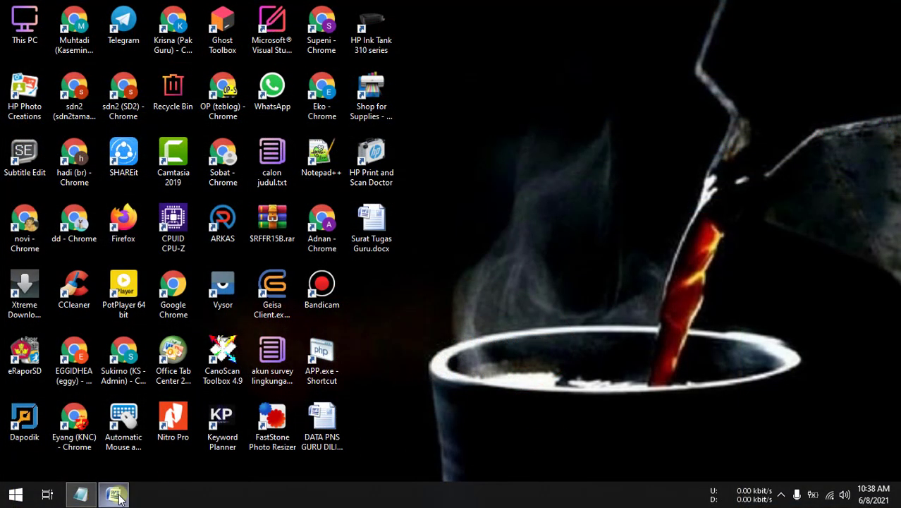
Restore the Surat Tugas Guru.docx window and scroll up to the letterhead and logo.
{"action": "left_click", "coordinate": [116, 495]}
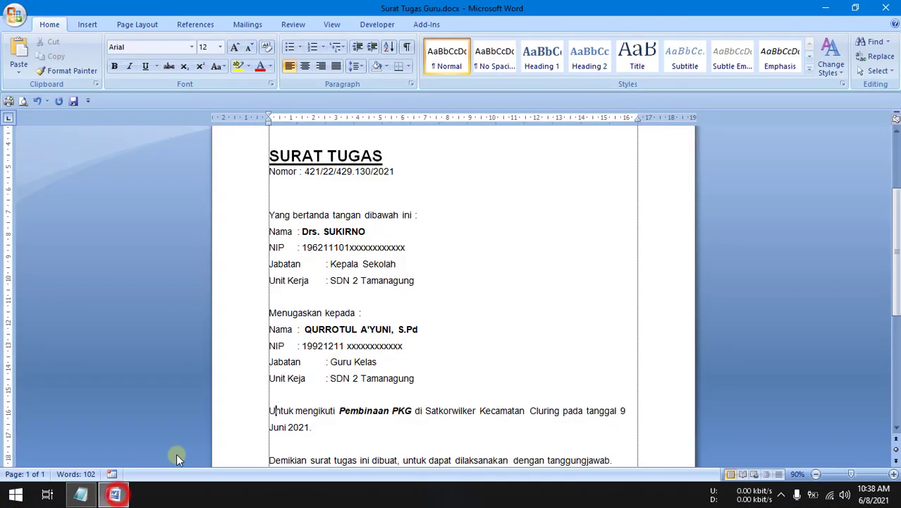
{"action": "scroll", "coordinate": [500, 290], "scroll_direction": "up", "scroll_amount": 1}
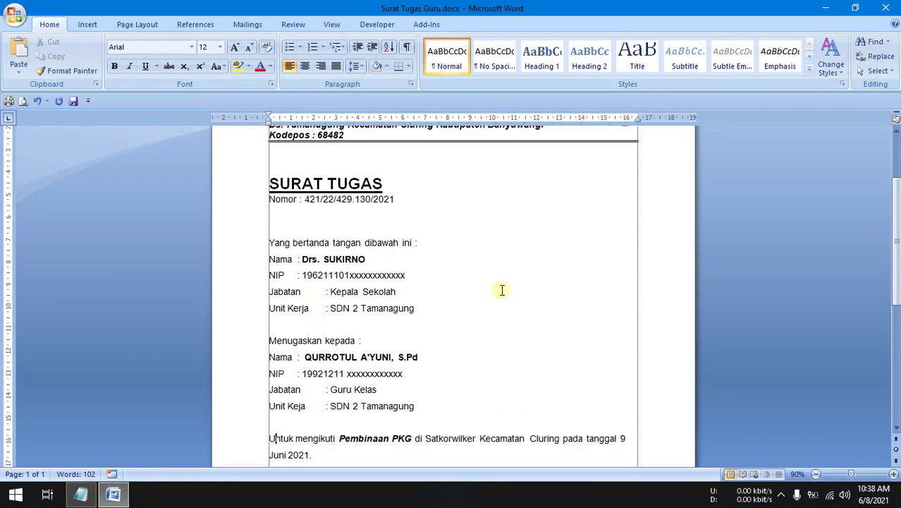
{"action": "scroll", "coordinate": [501, 290], "scroll_direction": "up", "scroll_amount": 3}
{"action": "scroll", "coordinate": [501, 290], "scroll_direction": "up", "scroll_amount": 1}
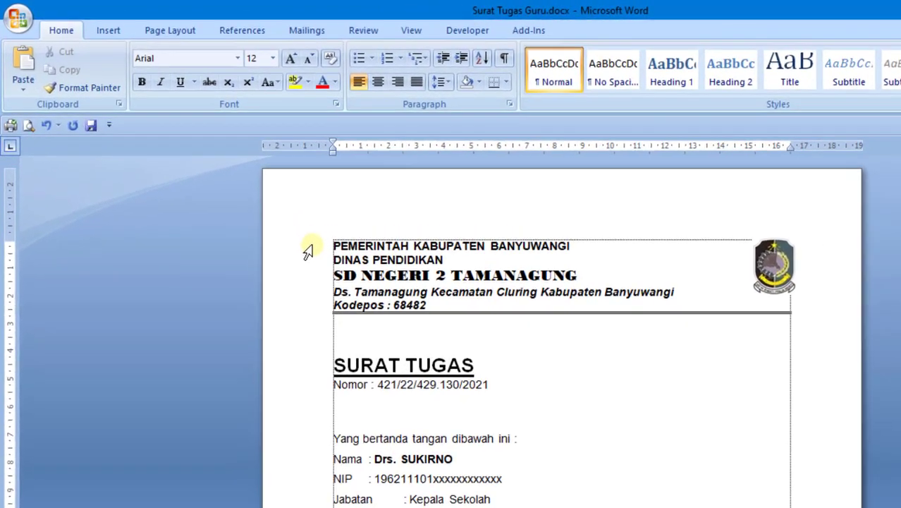
Centre the five letterhead lines and select the logo picture.
{"action": "left_click_drag", "start_coordinate": [251, 197], "coordinate": [249, 244]}
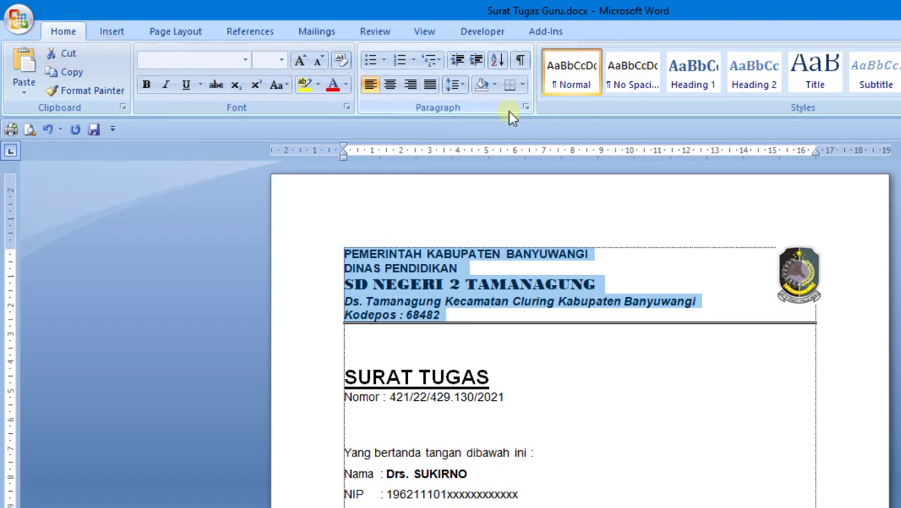
{"action": "left_click", "coordinate": [393, 87]}
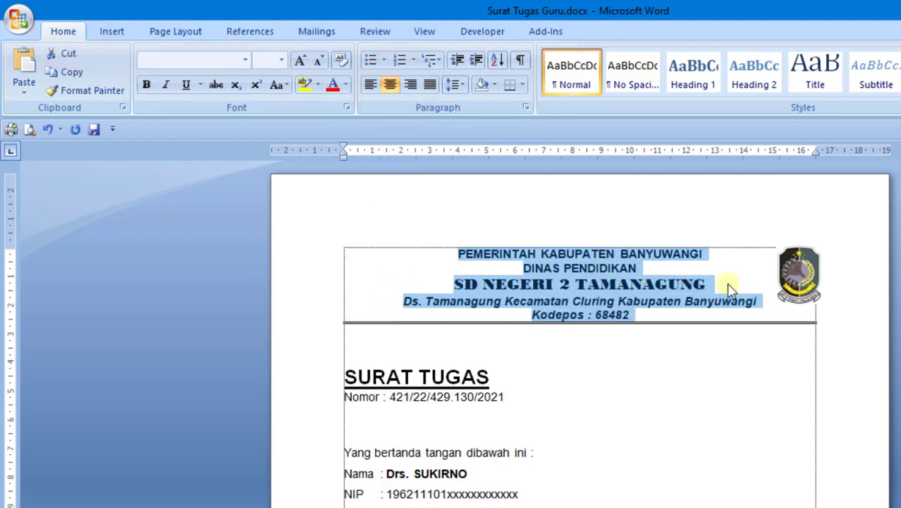
{"action": "left_click", "coordinate": [799, 282]}
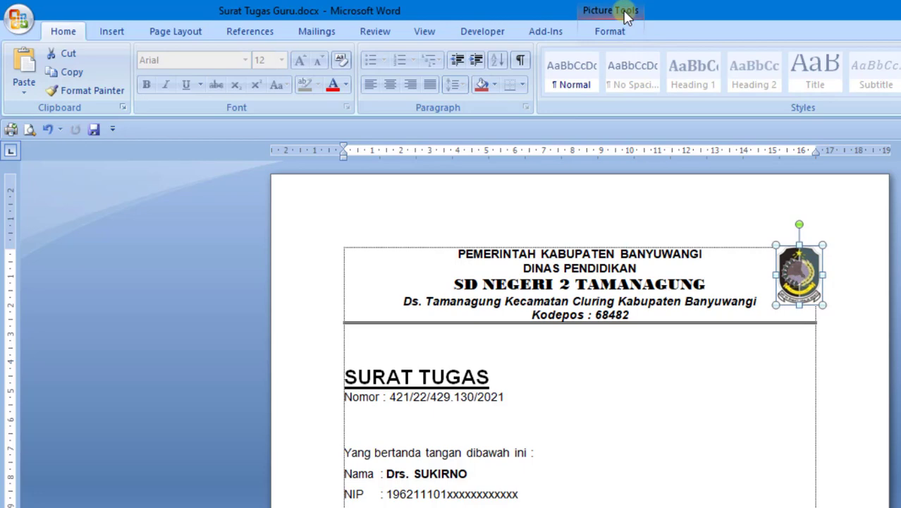
Set the logo's text wrapping to Square and move it to the letterhead's left side.
{"action": "left_click", "coordinate": [615, 31]}
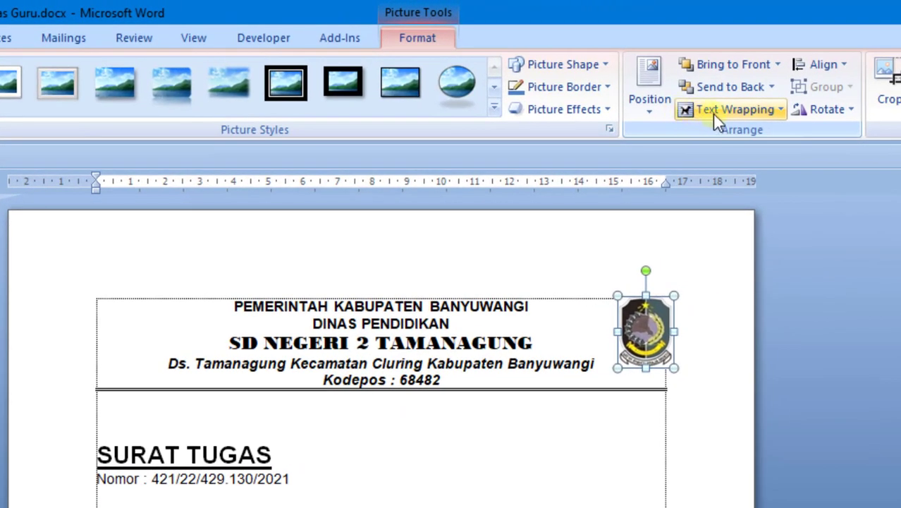
{"action": "left_click", "coordinate": [712, 114]}
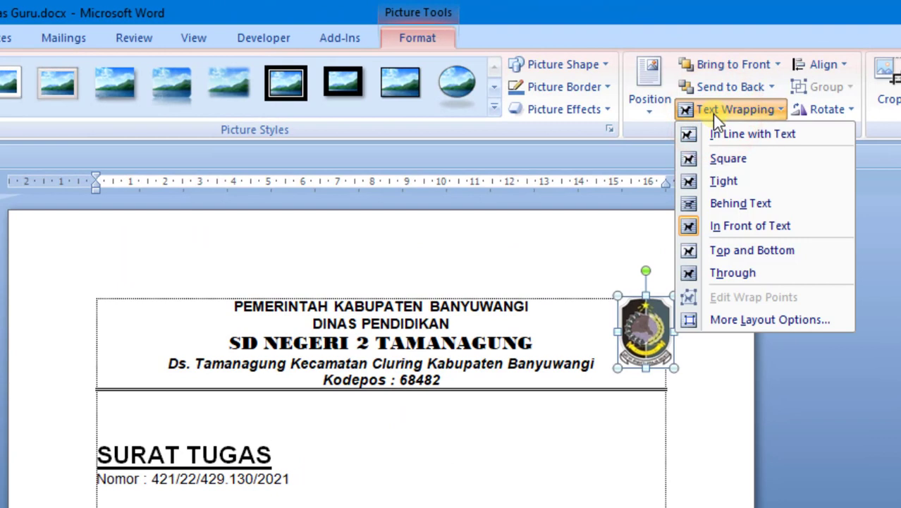
{"action": "left_click", "coordinate": [711, 156]}
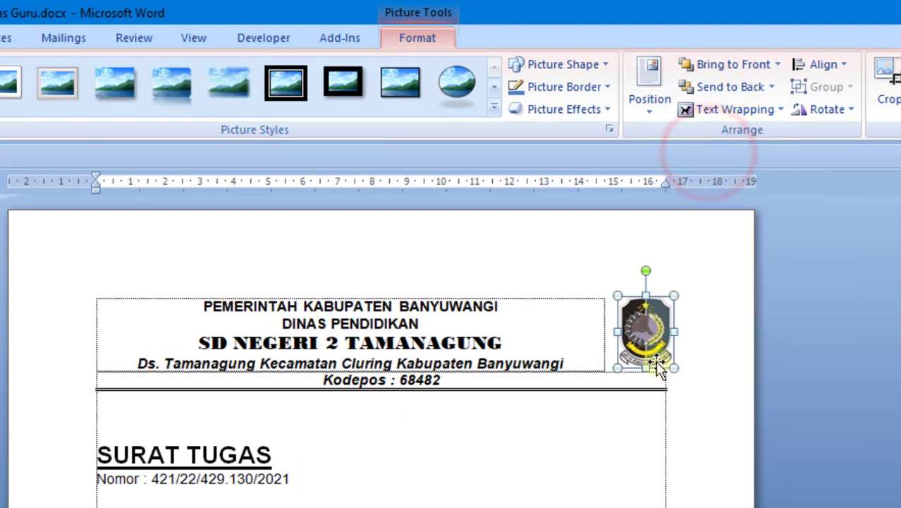
{"action": "left_click_drag", "start_coordinate": [657, 367], "coordinate": [158, 356]}
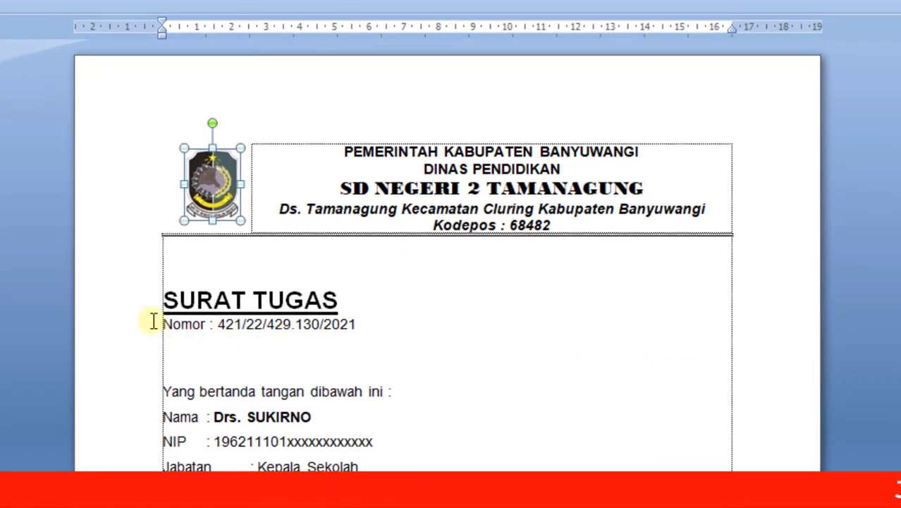
Centre the SURAT TUGAS title and Nomor line, then scroll down the letter.
{"action": "left_click_drag", "start_coordinate": [125, 307], "coordinate": [138, 321]}
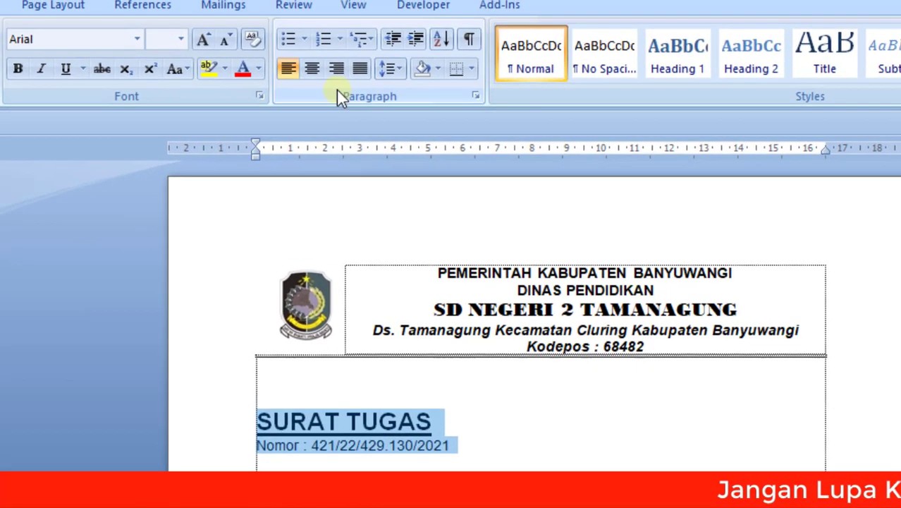
{"action": "left_click", "coordinate": [314, 71]}
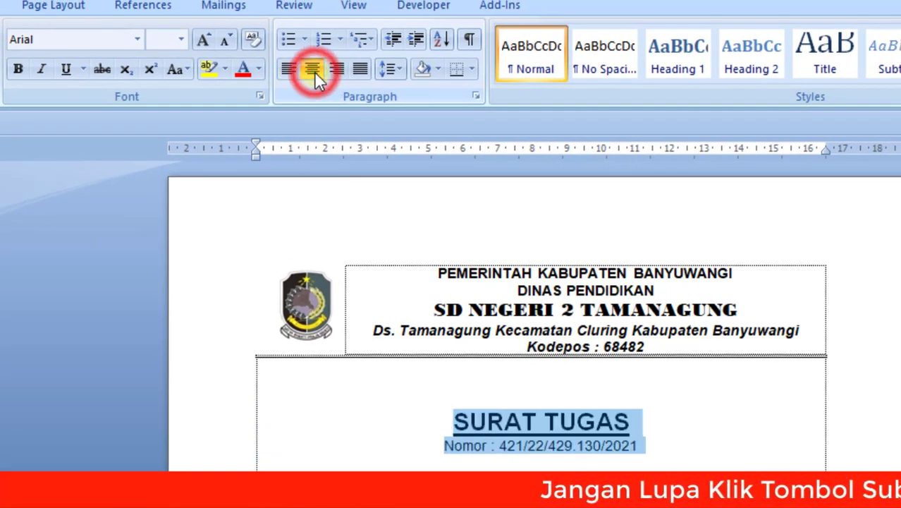
{"action": "scroll", "coordinate": [529, 317], "scroll_direction": "down", "scroll_amount": 2}
{"action": "scroll", "coordinate": [529, 318], "scroll_direction": "down", "scroll_amount": 1}
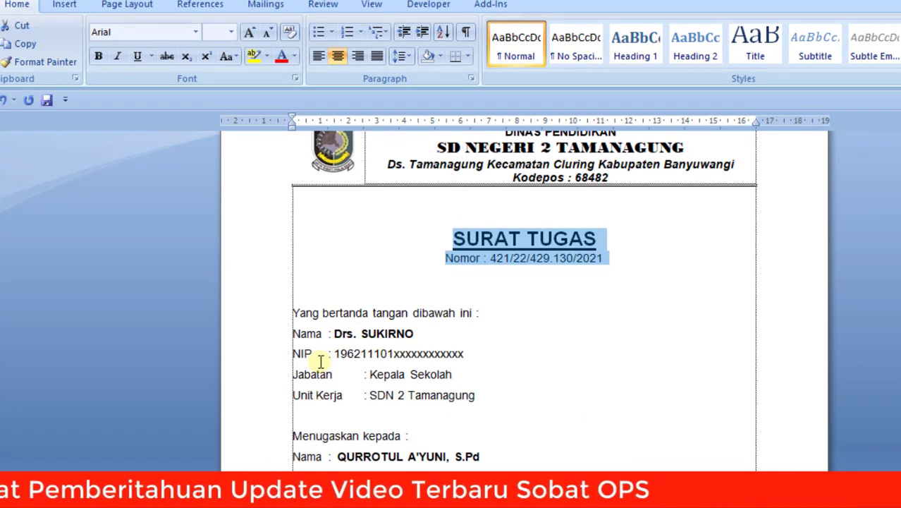
{"action": "left_click", "coordinate": [326, 337]}
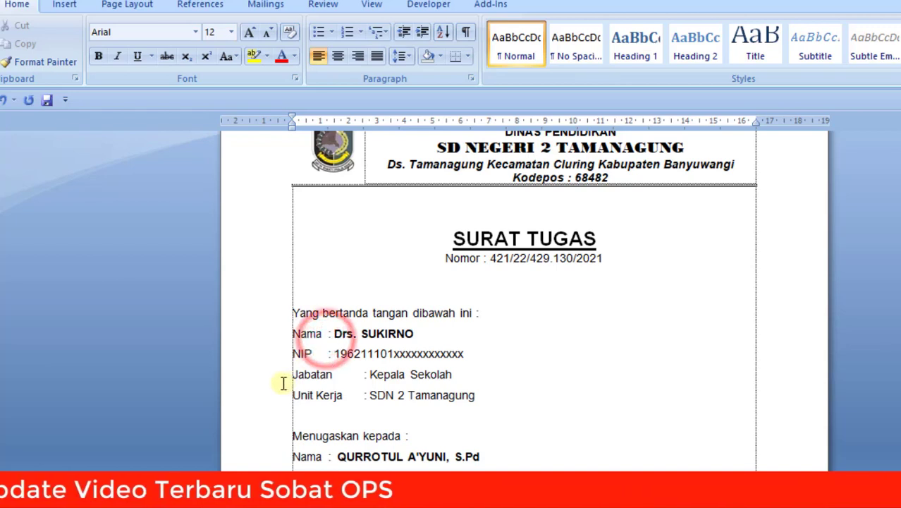
{"action": "key", "text": "Tab"}
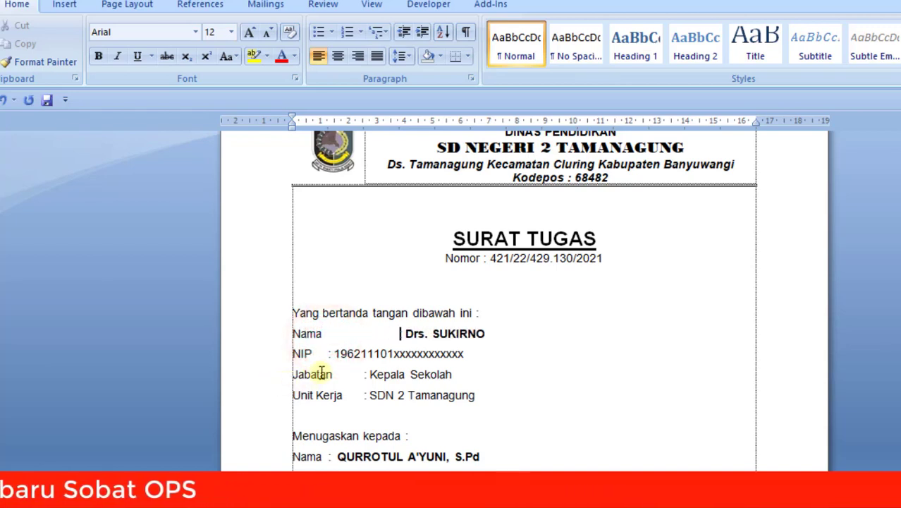
{"action": "left_click", "coordinate": [329, 358]}
{"action": "key", "text": "Tab"}
{"action": "key", "text": "Tab"}
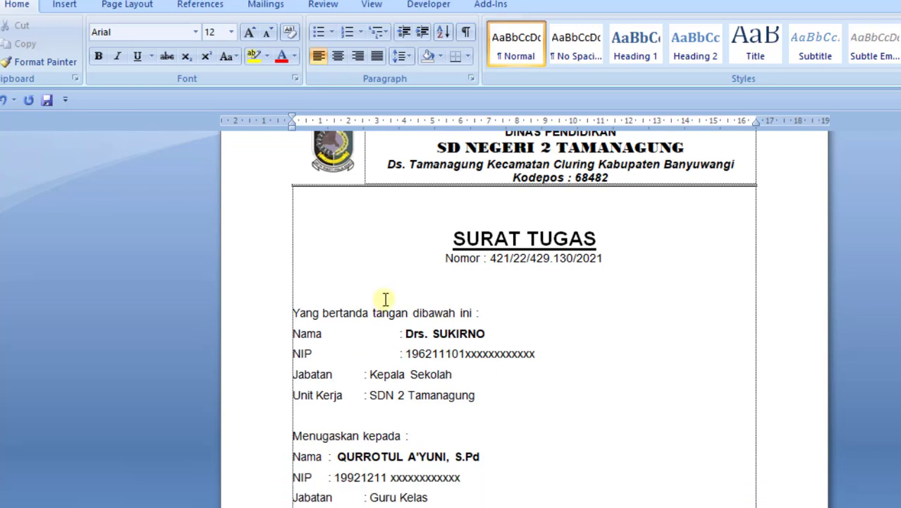
{"action": "key", "text": "ctrl+z"}
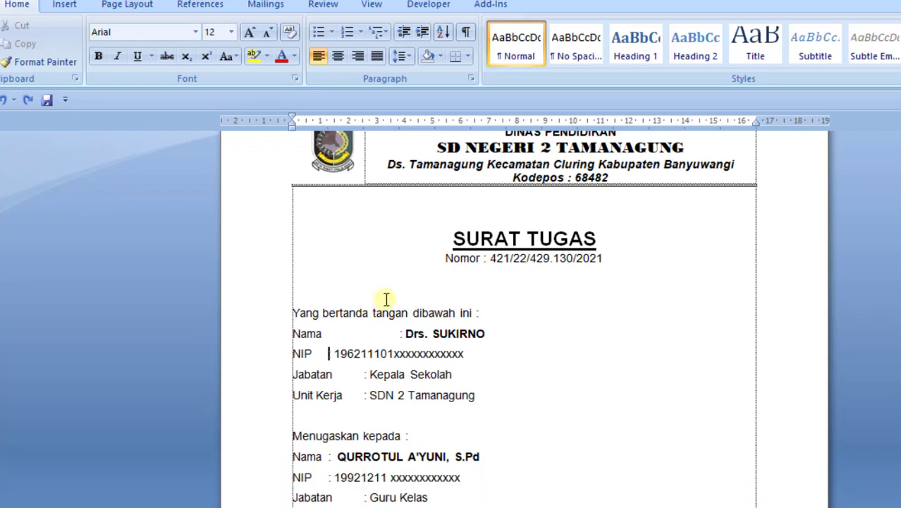
{"action": "key", "text": "ctrl+z"}
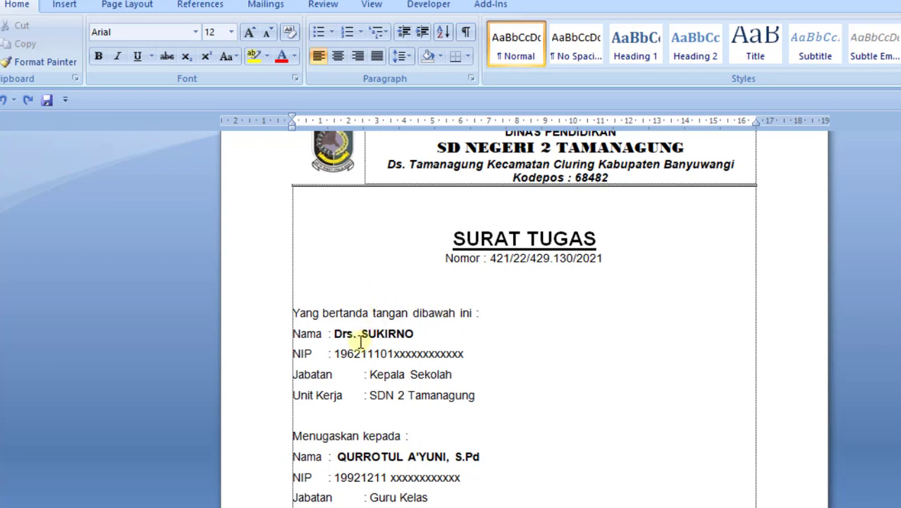
Indent the Nama, NIP, Jabatan and Unit Kerja lines to about 1 cm with the ruler.
{"action": "left_click_drag", "start_coordinate": [276, 333], "coordinate": [272, 397]}
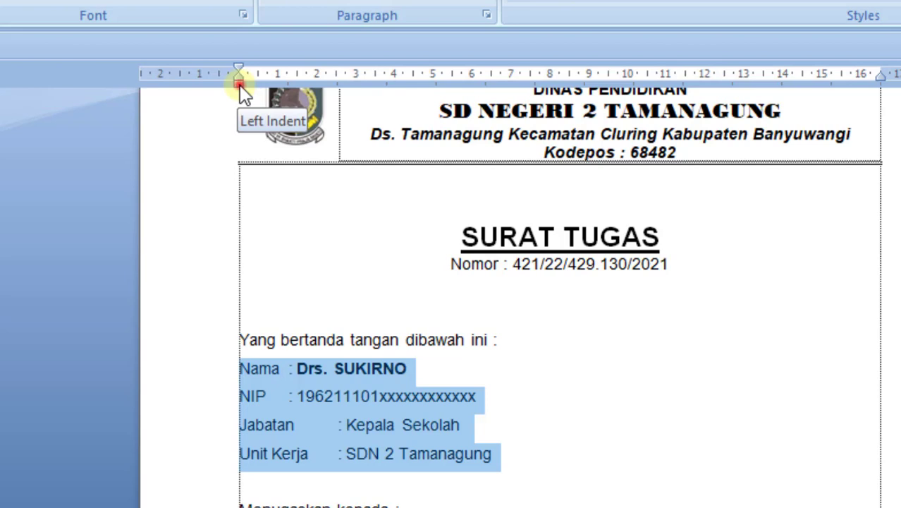
{"action": "left_click_drag", "start_coordinate": [239, 85], "coordinate": [271, 84]}
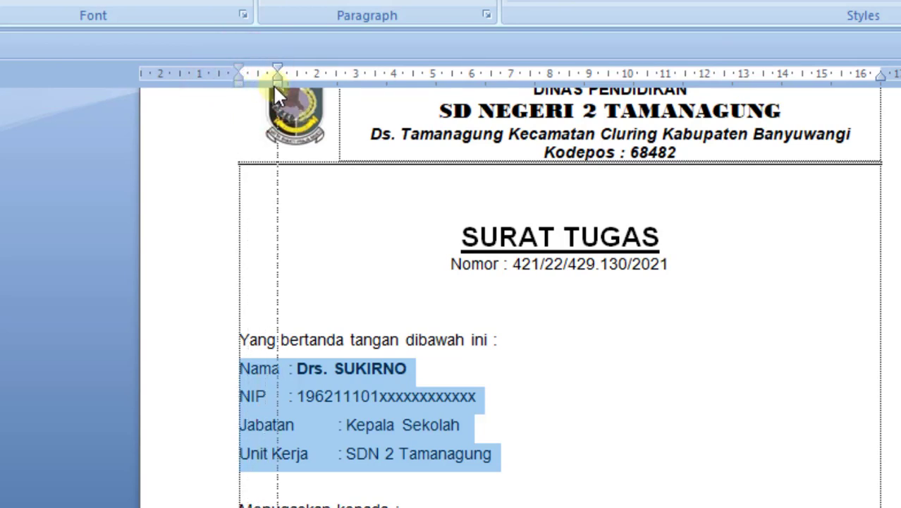
{"action": "left_click_drag", "start_coordinate": [274, 87], "coordinate": [275, 86]}
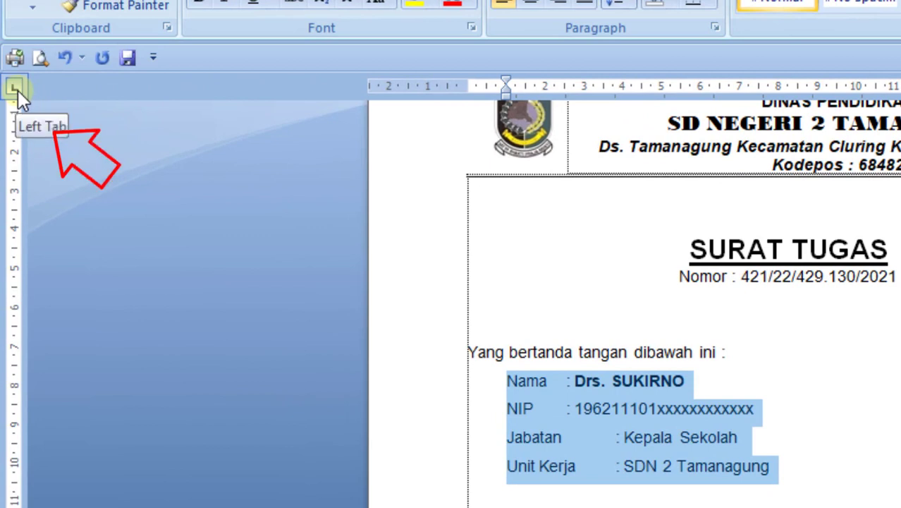
Add a left tab stop at 6 on the ruler for the field block.
{"action": "left_click", "coordinate": [16, 89]}
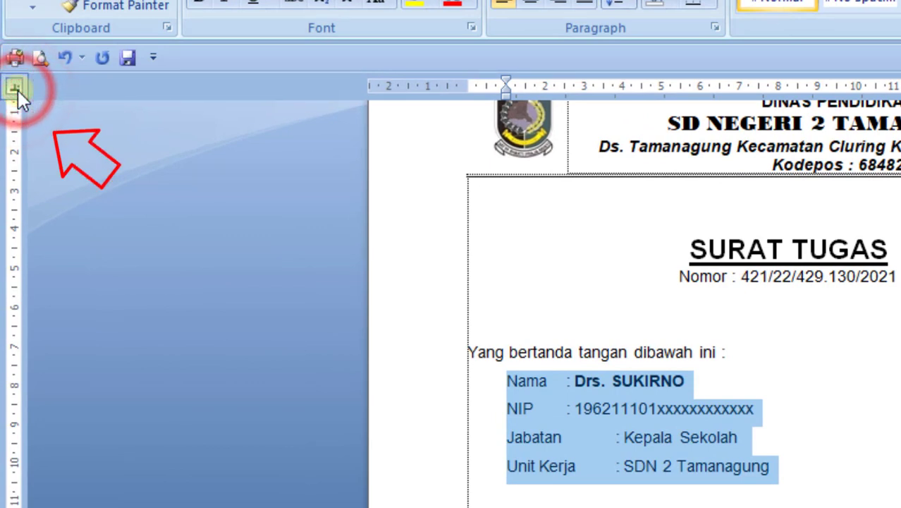
{"action": "left_click", "coordinate": [17, 89]}
{"action": "left_click", "coordinate": [17, 89]}
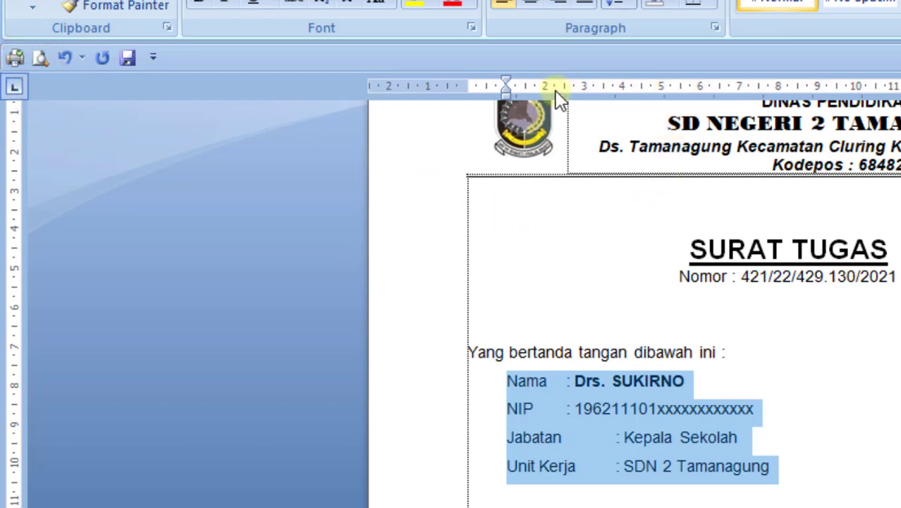
{"action": "left_click", "coordinate": [698, 88]}
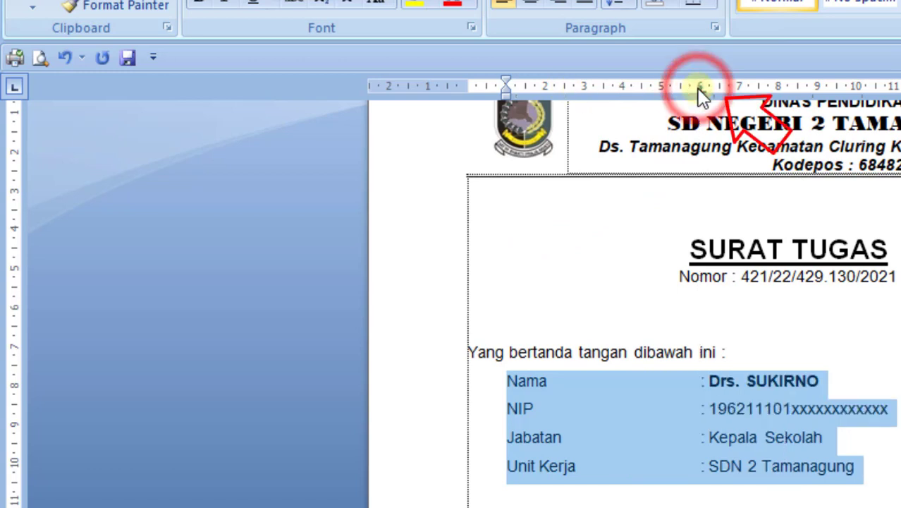
Replace the extra gap after Nama with one tab so its colon aligns at 6.
{"action": "left_click", "coordinate": [700, 406]}
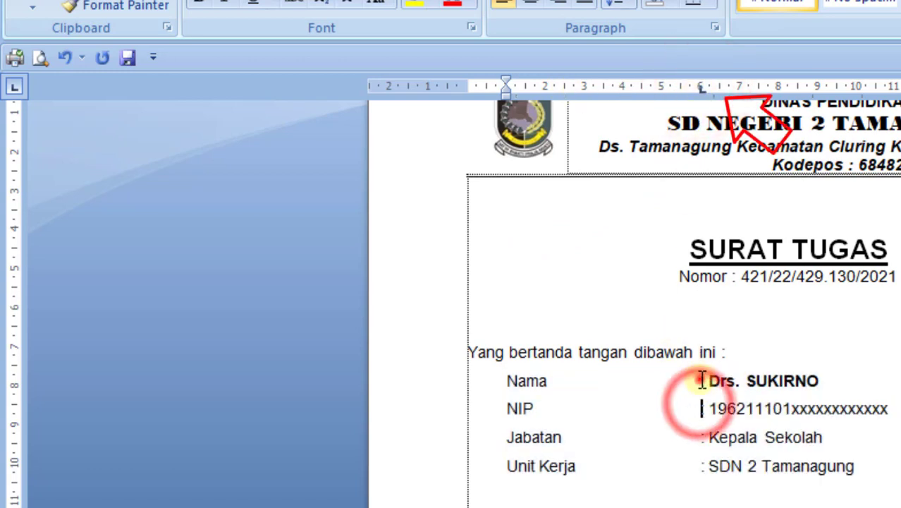
{"action": "left_click_drag", "start_coordinate": [700, 381], "coordinate": [574, 380]}
{"action": "key", "text": "Delete"}
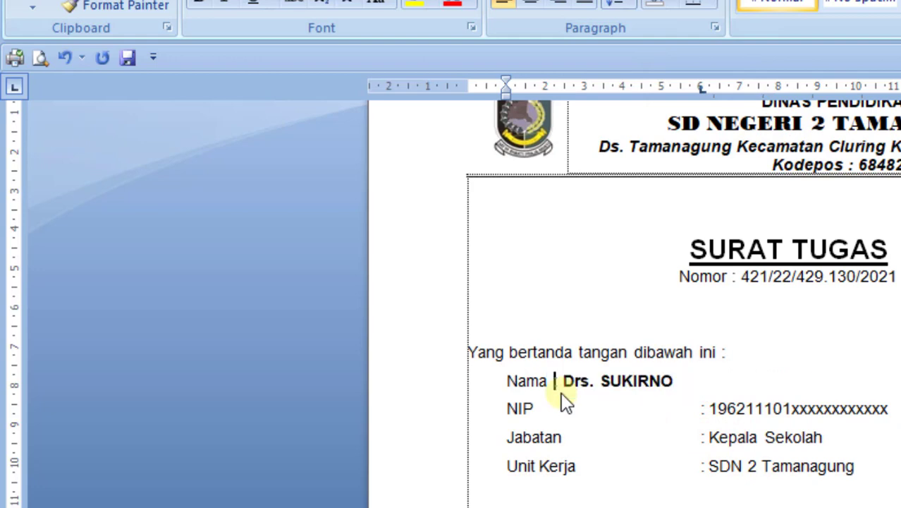
{"action": "key", "text": "Tab"}
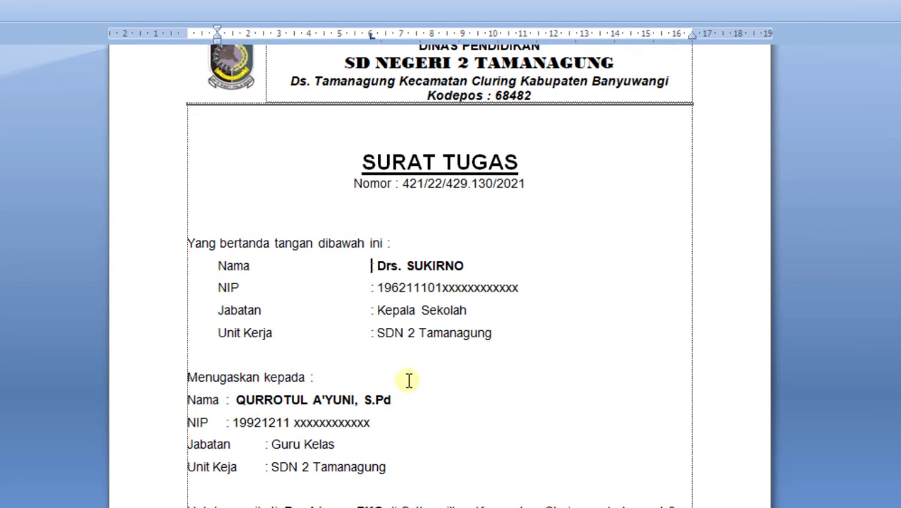
Copy the first Nama line's formatting onto the second Nama–Unit Kerja block.
{"action": "scroll", "coordinate": [409, 381], "scroll_direction": "down", "scroll_amount": 1}
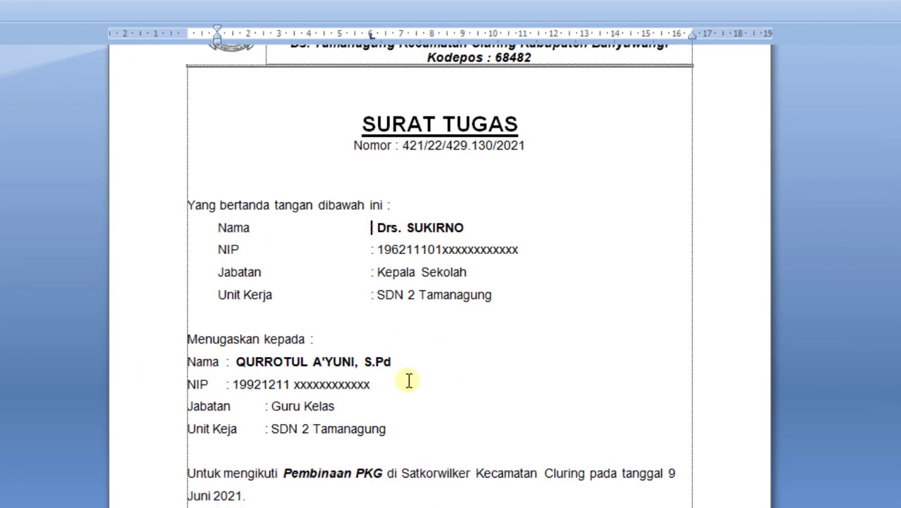
{"action": "scroll", "coordinate": [377, 346], "scroll_direction": "down", "scroll_amount": 1}
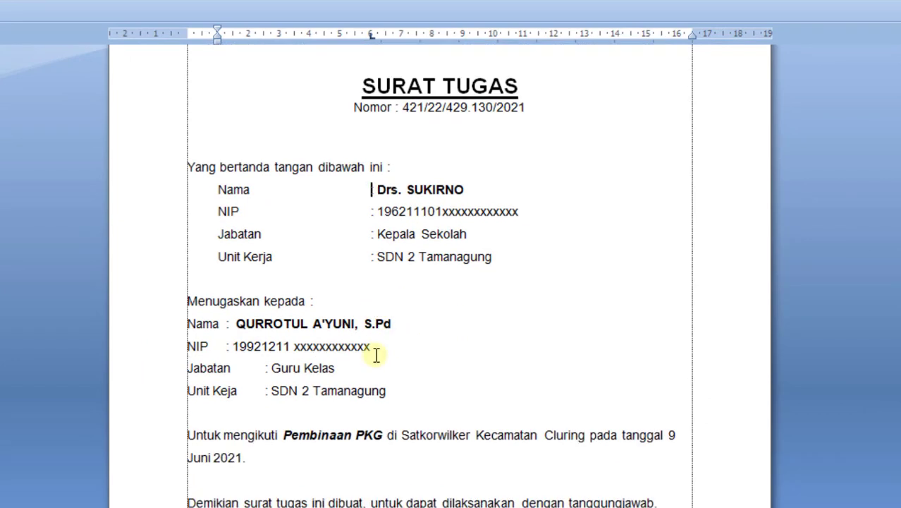
{"action": "left_click", "coordinate": [143, 195]}
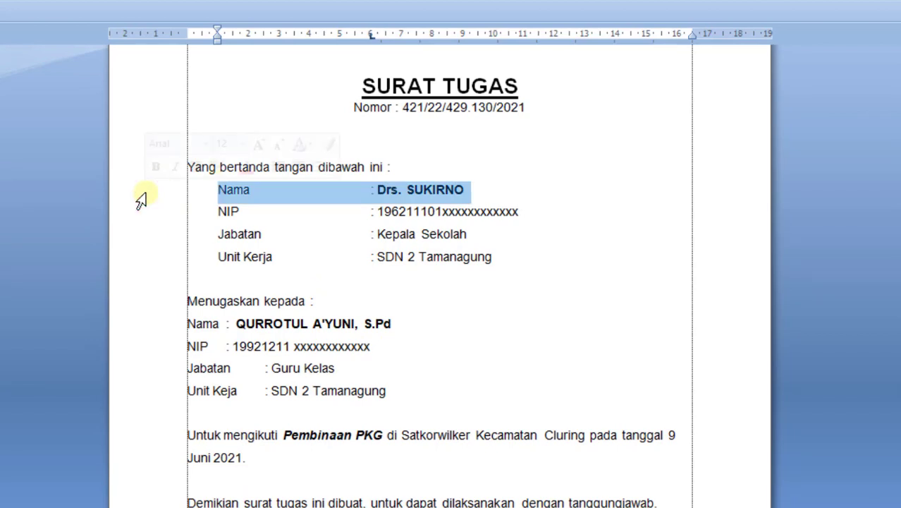
{"action": "key", "text": "ctrl+shift+c"}
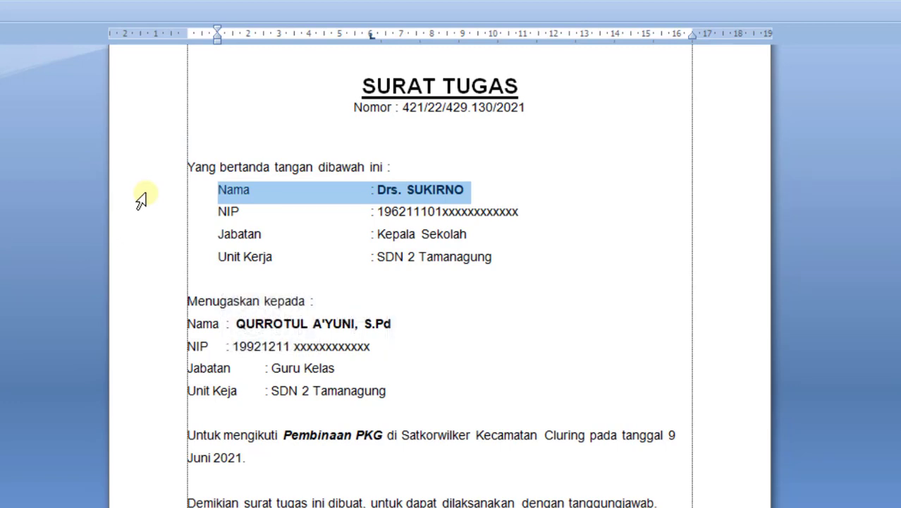
{"action": "left_click_drag", "start_coordinate": [156, 327], "coordinate": [155, 395]}
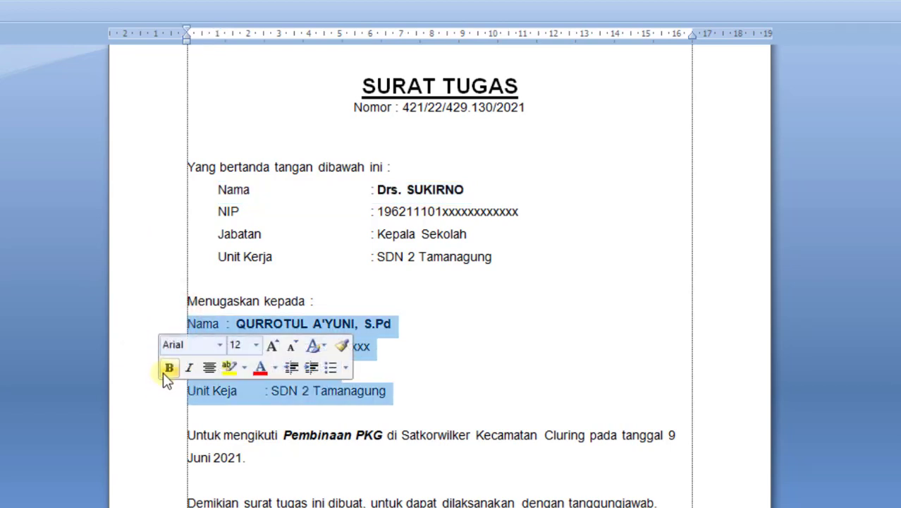
{"action": "key", "text": "ctrl+shift+v"}
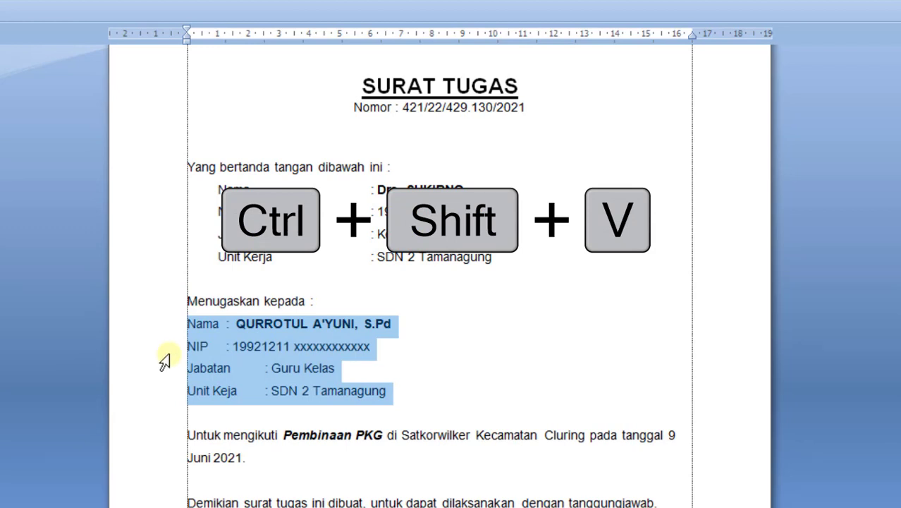
{"action": "key", "text": "ctrl+shift+v"}
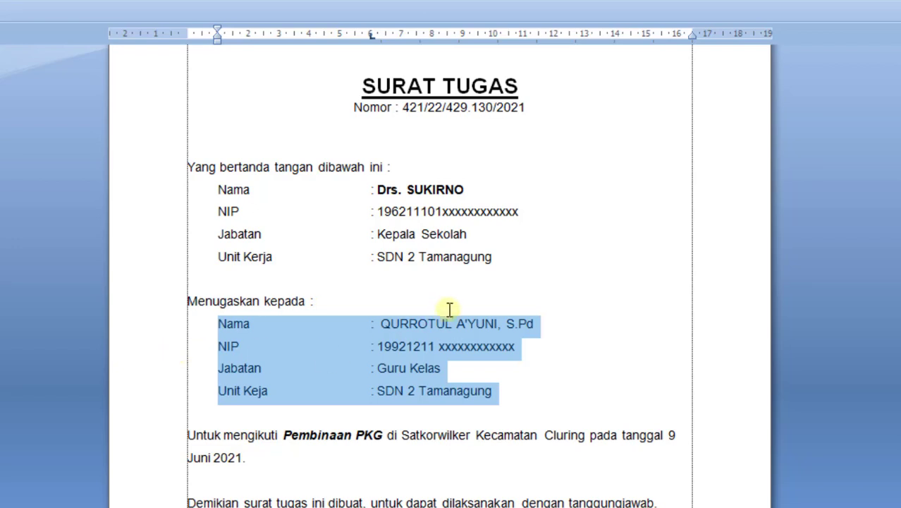
Select the assignee's full name in the second block.
{"action": "left_click", "coordinate": [424, 323]}
{"action": "left_click", "coordinate": [547, 323]}
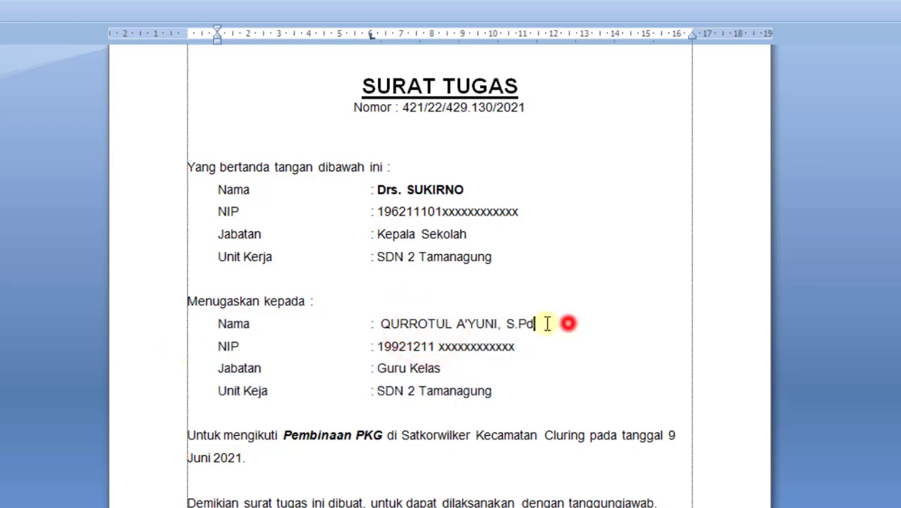
{"action": "left_click_drag", "start_coordinate": [547, 323], "coordinate": [383, 325]}
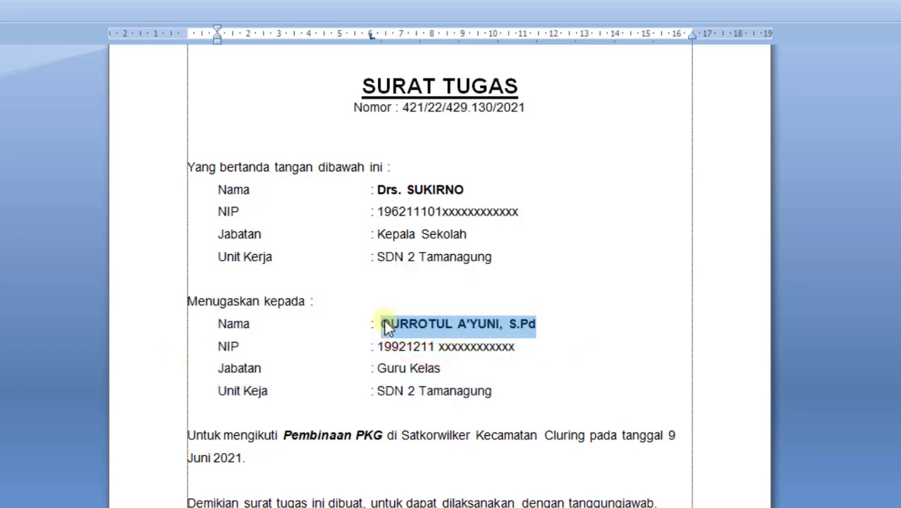
{"action": "scroll", "coordinate": [392, 335], "scroll_direction": "down", "scroll_amount": 1}
{"action": "scroll", "coordinate": [394, 329], "scroll_direction": "down", "scroll_amount": 1}
{"action": "scroll", "coordinate": [394, 328], "scroll_direction": "down", "scroll_amount": 1}
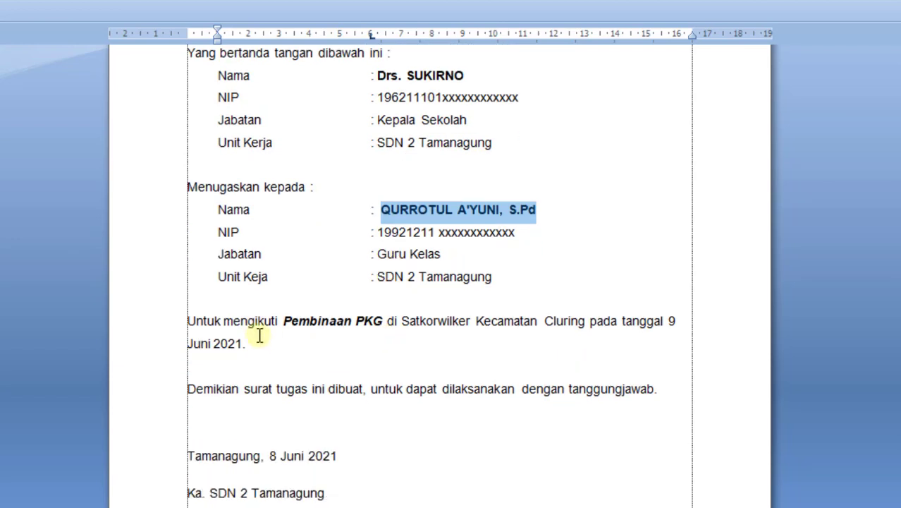
Paste copies of the Untuk mengikuti paragraph below the original.
{"action": "left_click_drag", "start_coordinate": [153, 326], "coordinate": [152, 346]}
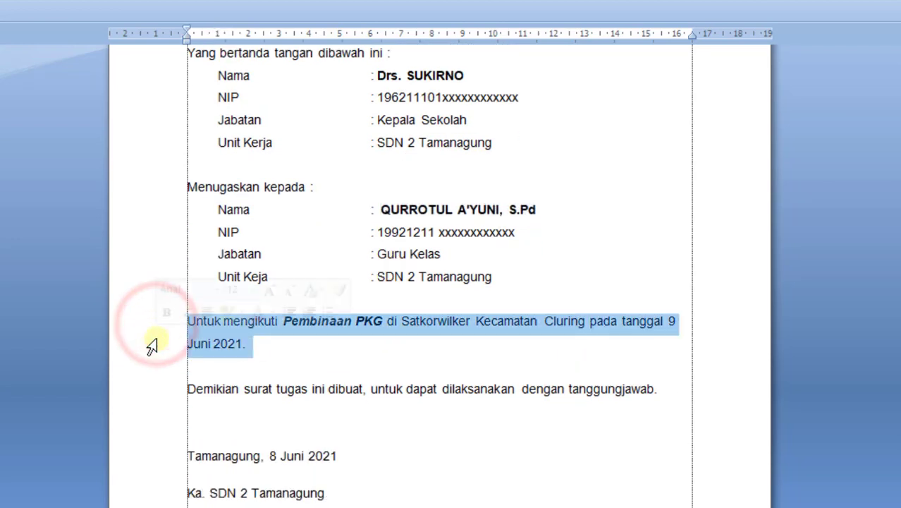
{"action": "left_click", "coordinate": [277, 342]}
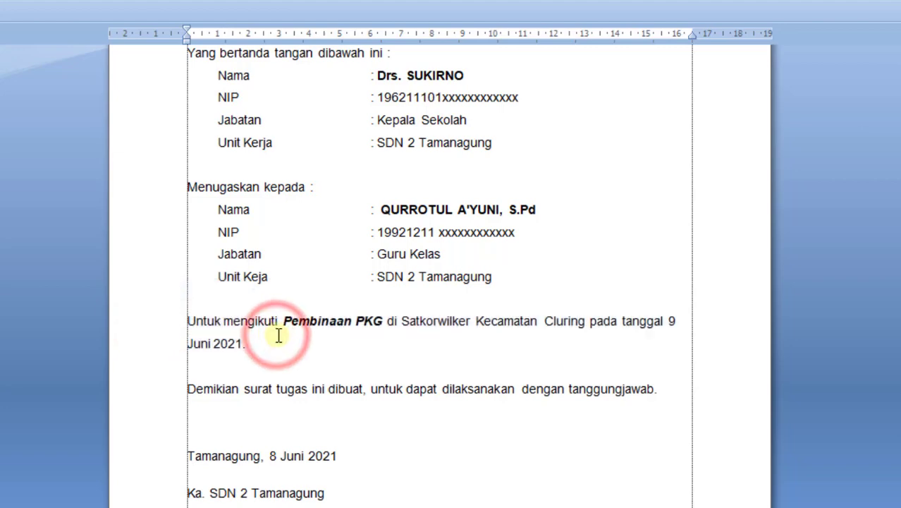
{"action": "key", "text": "Return"}
{"action": "key", "text": "ctrl+v"}
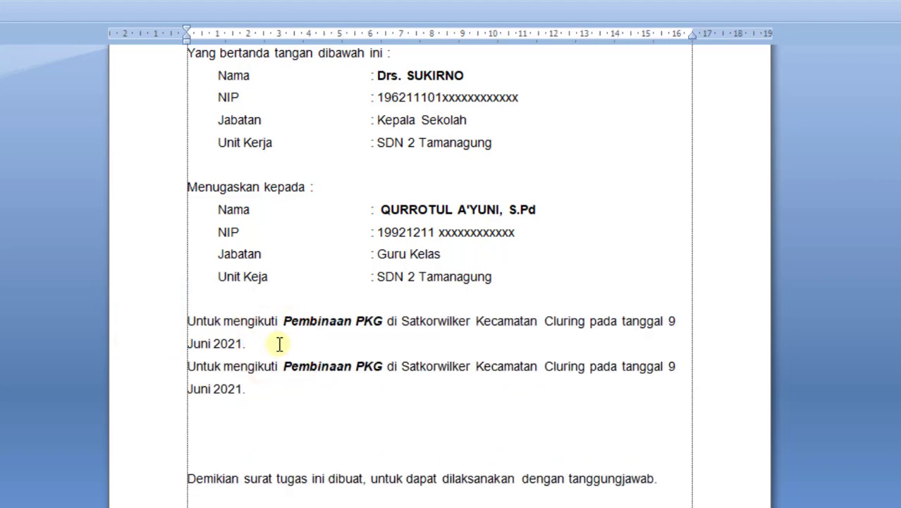
{"action": "key", "text": "ctrl+v"}
{"action": "key", "text": "ctrl+v"}
Give the paragraph a first-line indent and apply that formatting to the pasted copies.
{"action": "scroll", "coordinate": [279, 344], "scroll_direction": "up", "scroll_amount": 7}
{"action": "scroll", "coordinate": [288, 329], "scroll_direction": "up", "scroll_amount": 2}
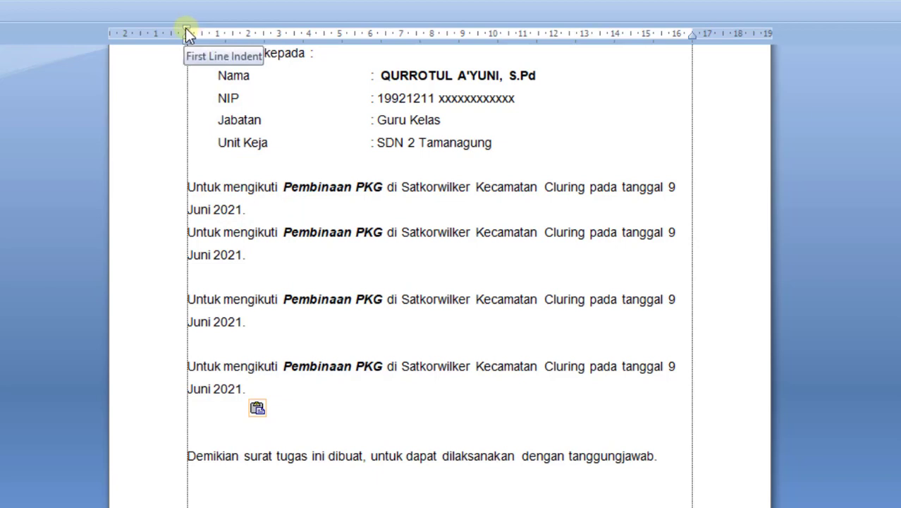
{"action": "left_click_drag", "start_coordinate": [188, 32], "coordinate": [218, 33]}
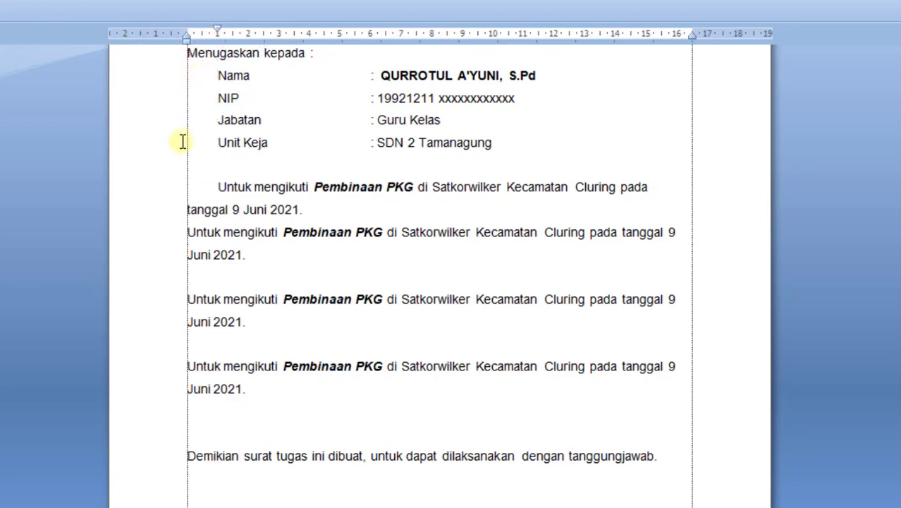
{"action": "key", "text": "ctrl+shift+c"}
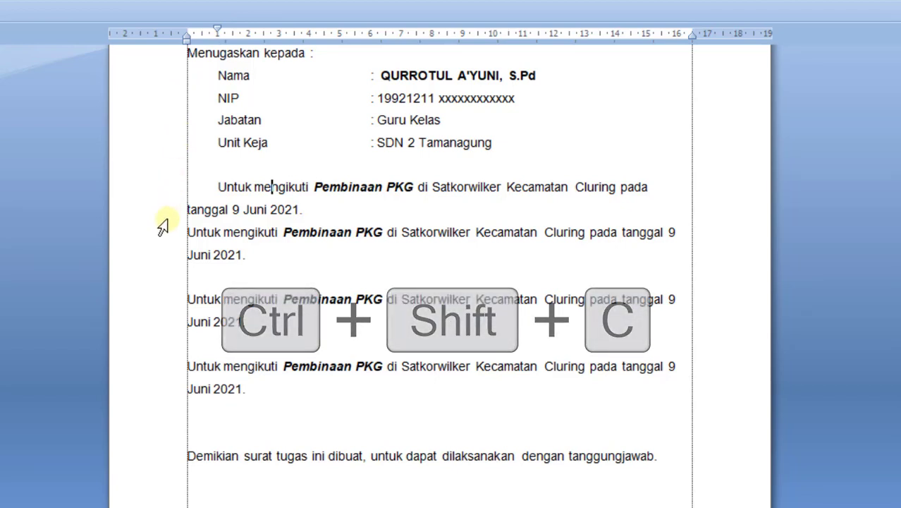
{"action": "left_click_drag", "start_coordinate": [159, 232], "coordinate": [162, 388]}
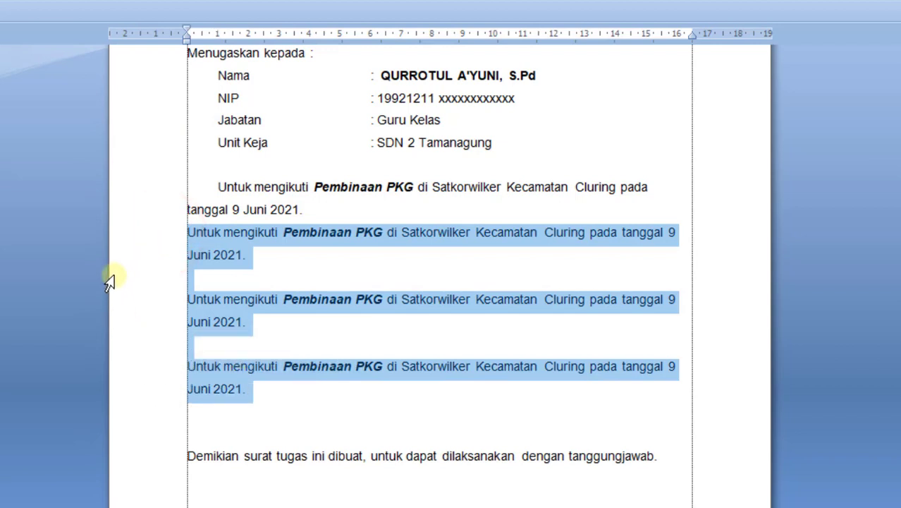
{"action": "key", "text": "ctrl+shift+v"}
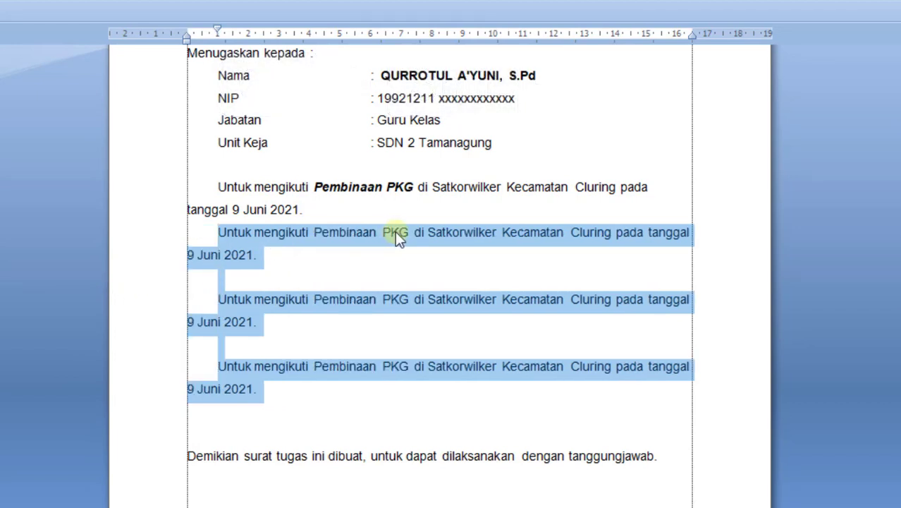
Delete the three duplicate Untuk mengikuti paragraphs and the empty line below.
{"action": "scroll", "coordinate": [395, 236], "scroll_direction": "down", "scroll_amount": 2}
{"action": "scroll", "coordinate": [394, 235], "scroll_direction": "down", "scroll_amount": 2}
{"action": "scroll", "coordinate": [395, 235], "scroll_direction": "down", "scroll_amount": 3}
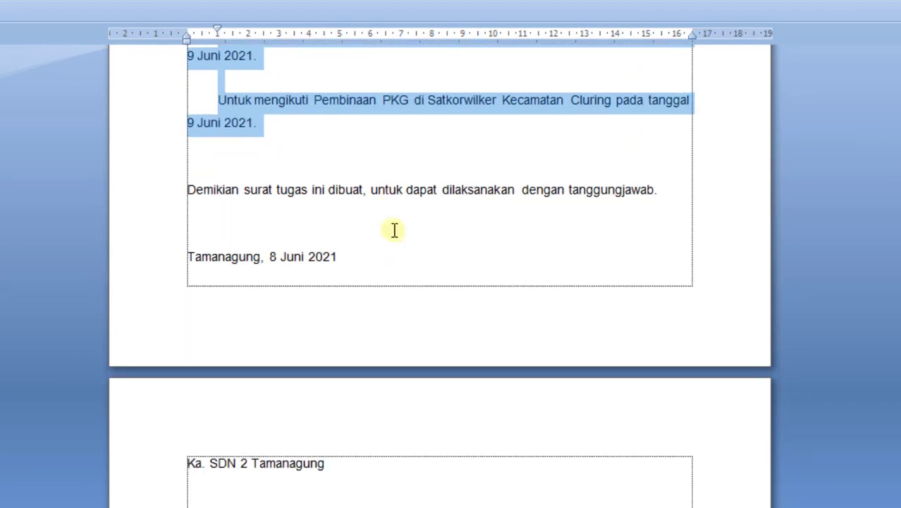
{"action": "scroll", "coordinate": [395, 235], "scroll_direction": "down", "scroll_amount": 2}
{"action": "scroll", "coordinate": [395, 235], "scroll_direction": "down", "scroll_amount": 1}
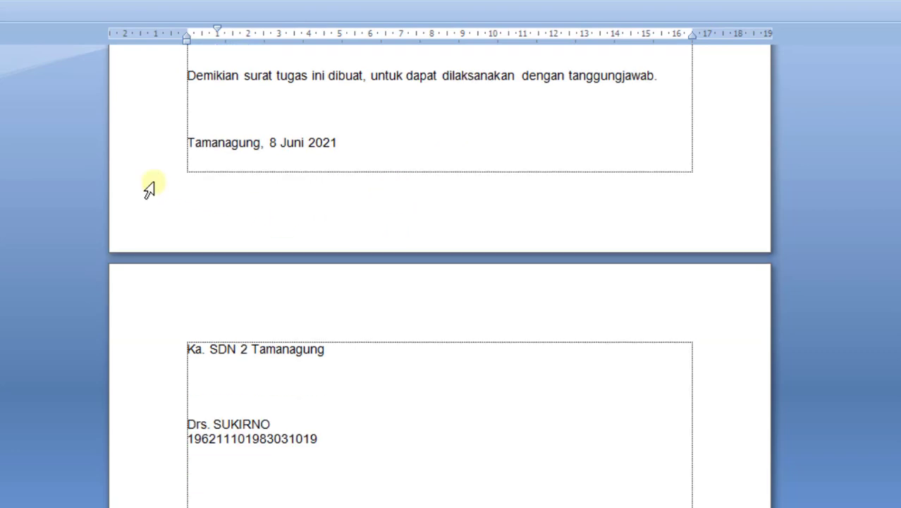
{"action": "scroll", "coordinate": [266, 187], "scroll_direction": "up", "scroll_amount": 5}
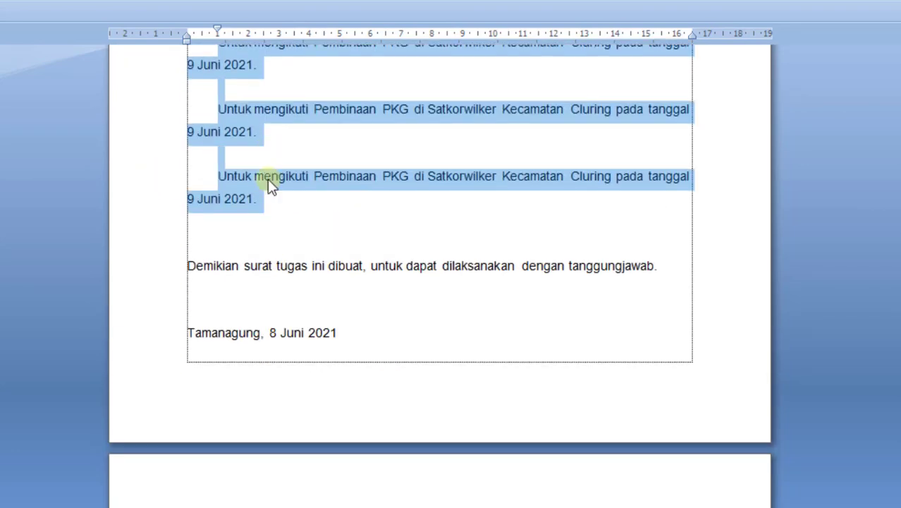
{"action": "scroll", "coordinate": [267, 184], "scroll_direction": "up", "scroll_amount": 1}
{"action": "scroll", "coordinate": [267, 181], "scroll_direction": "up", "scroll_amount": 1}
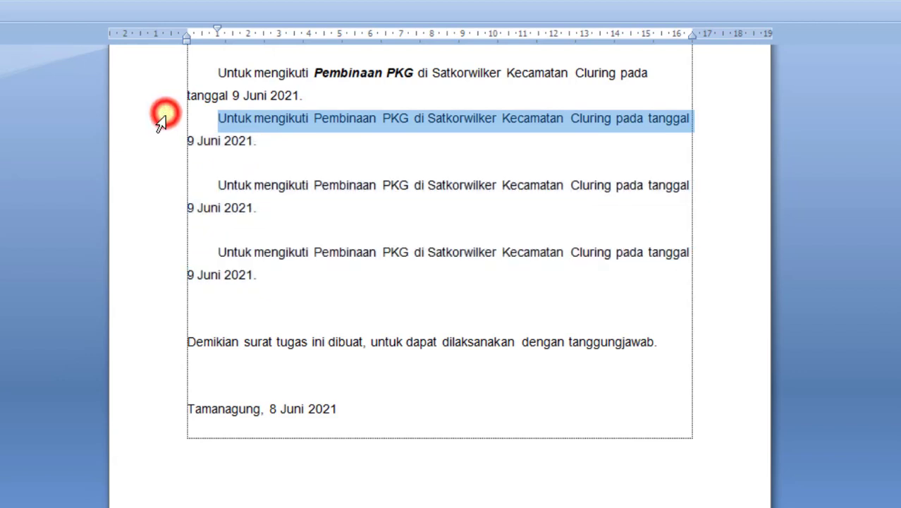
{"action": "left_click_drag", "start_coordinate": [161, 120], "coordinate": [155, 294]}
{"action": "key", "text": "Delete"}
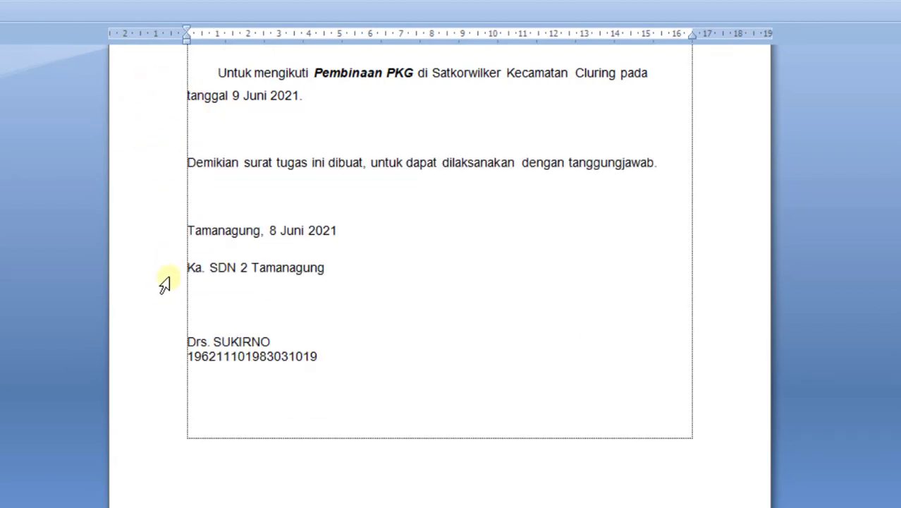
{"action": "key", "text": "Delete"}
Remove the remaining paragraph's first-line indent so it starts flush left.
{"action": "left_click", "coordinate": [217, 74]}
{"action": "key", "text": "BackSpace"}
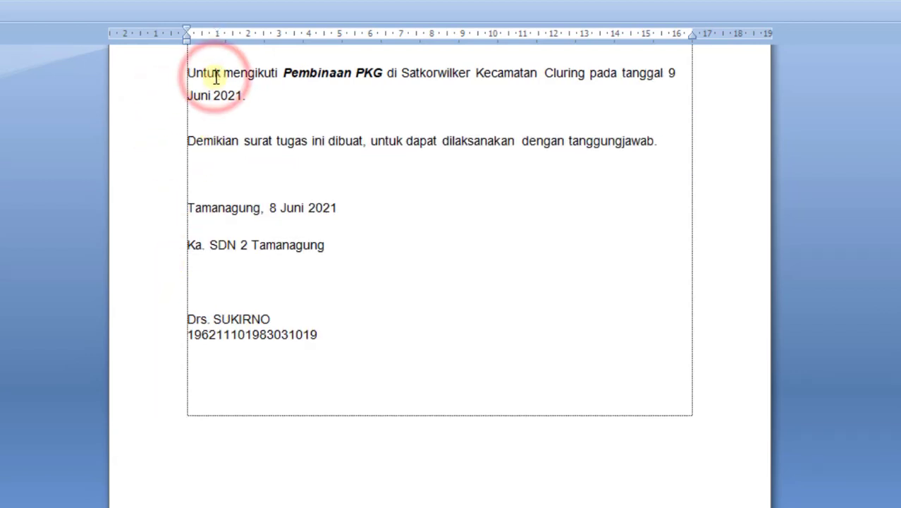
{"action": "scroll", "coordinate": [205, 148], "scroll_direction": "down", "scroll_amount": 1}
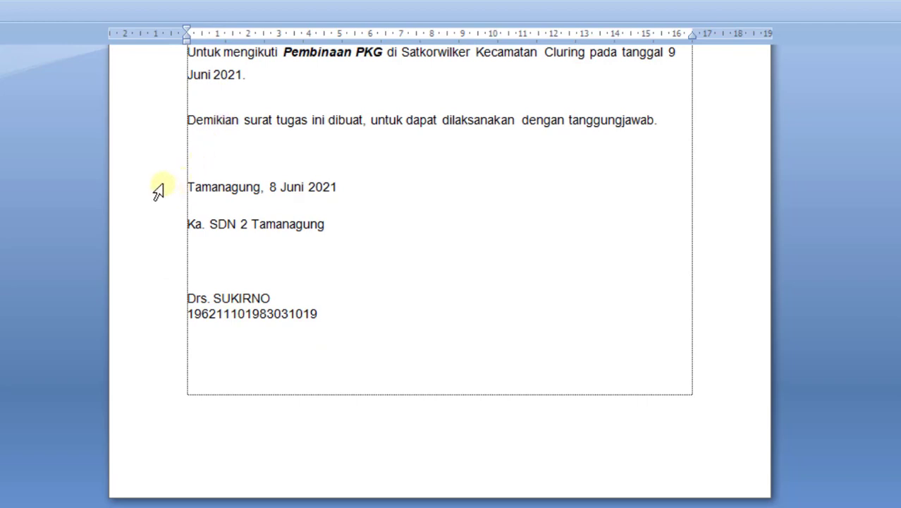
{"action": "left_click_drag", "start_coordinate": [157, 190], "coordinate": [151, 240]}
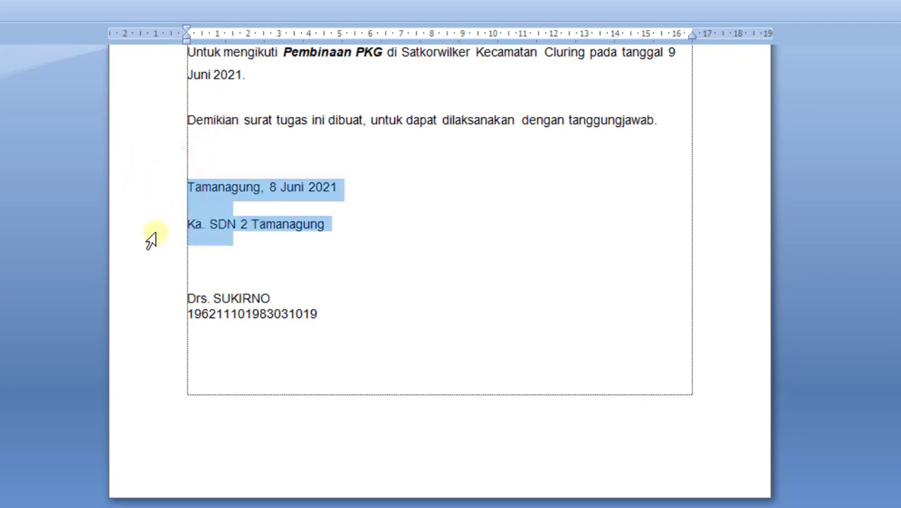
{"action": "left_click_drag", "start_coordinate": [151, 239], "coordinate": [144, 313]}
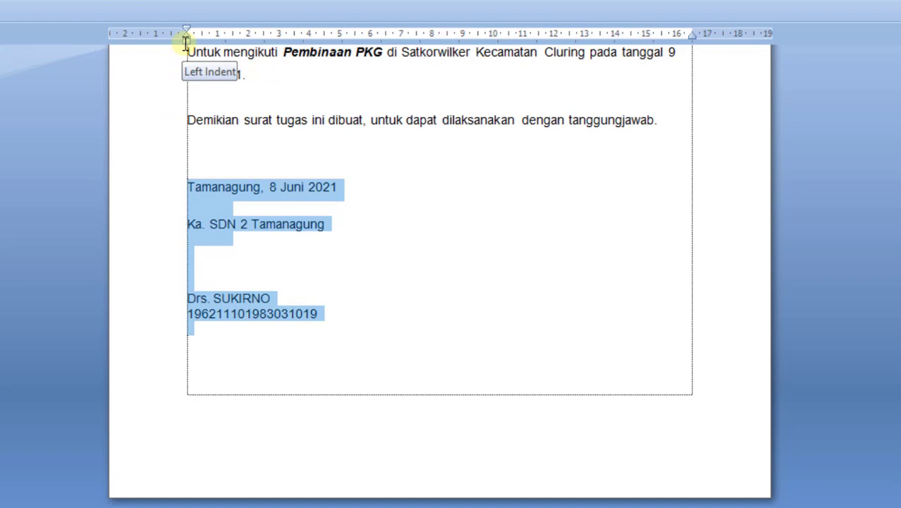
{"action": "left_click_drag", "start_coordinate": [187, 41], "coordinate": [522, 37]}
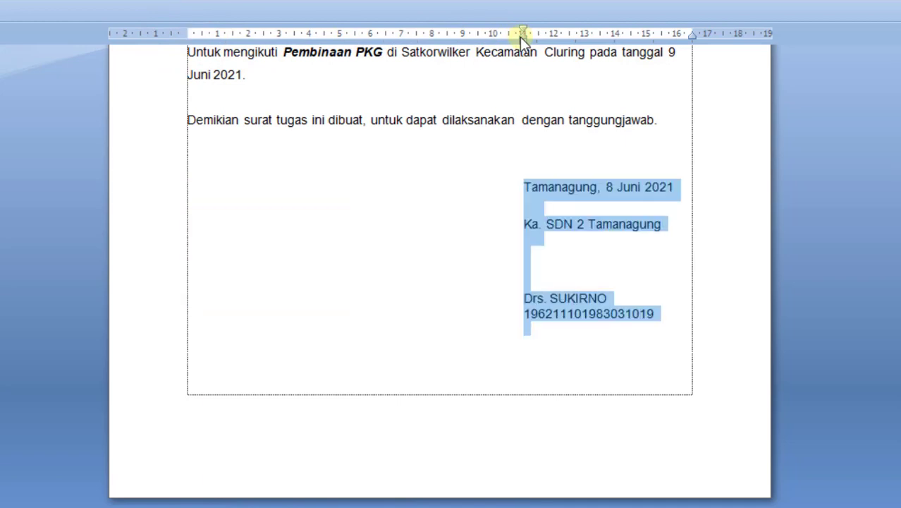
{"action": "left_click", "coordinate": [625, 298]}
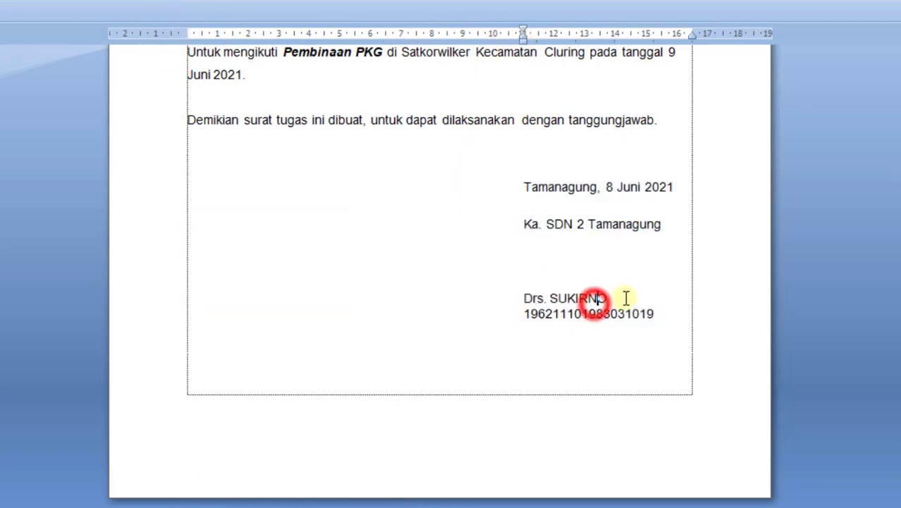
{"action": "left_click_drag", "start_coordinate": [594, 297], "coordinate": [531, 297]}
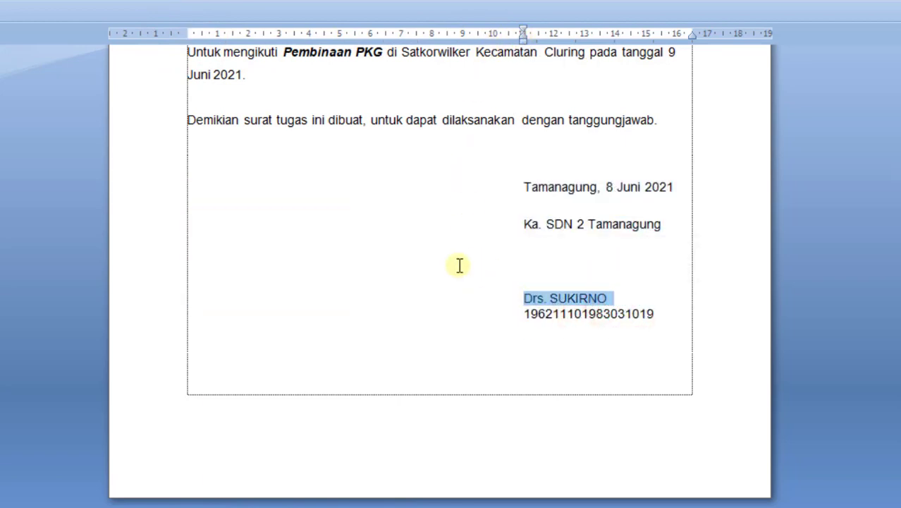
{"action": "key", "text": "ctrl+b"}
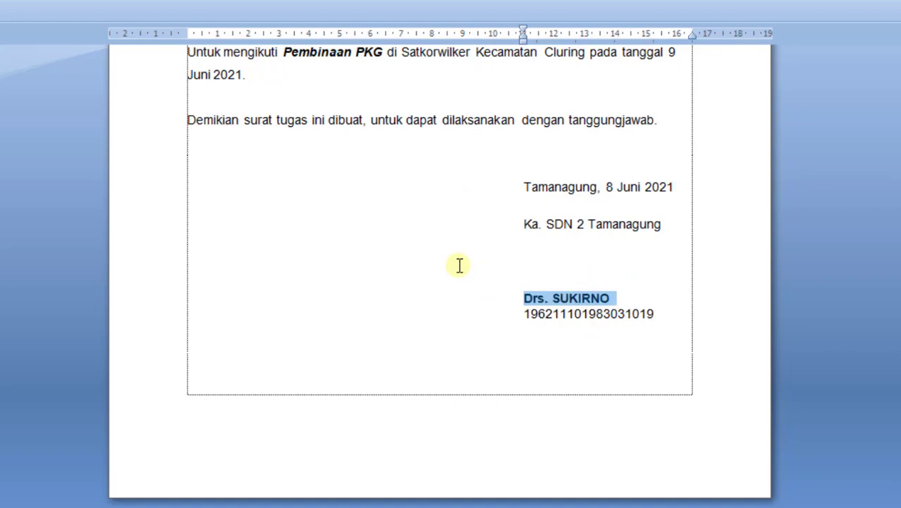
{"action": "key", "text": "ctrl+u"}
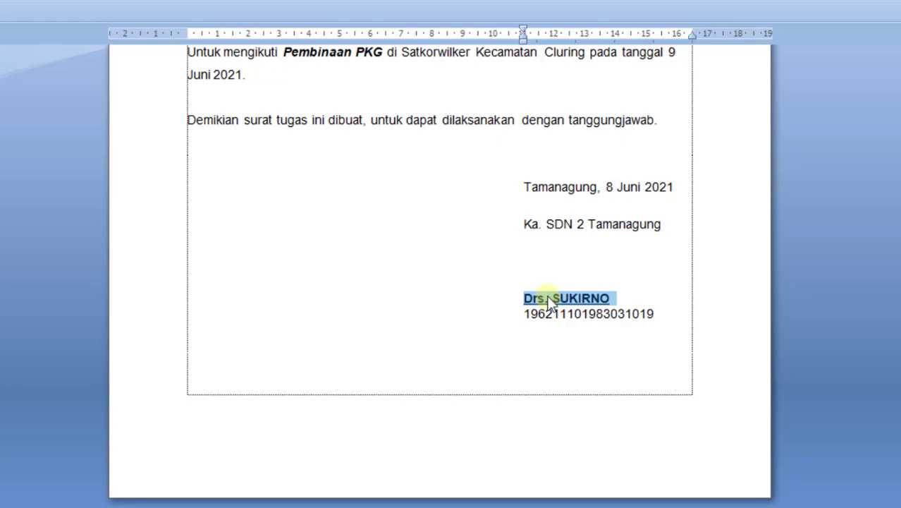
{"action": "key", "text": "ctrl+u"}
{"action": "key", "text": "ctrl+b"}
{"action": "key", "text": "shift+Up"}
{"action": "key", "text": "shift+Up"}
{"action": "key", "text": "shift+Up"}
{"action": "key", "text": "ctrl+q"}
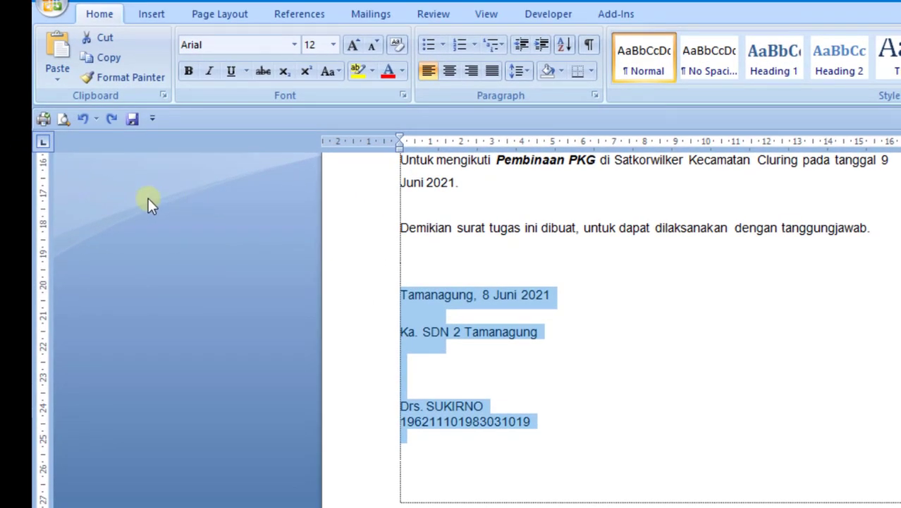
Place a center tab stop at 12 cm on the ruler for the signature block.
{"action": "left_click", "coordinate": [43, 145]}
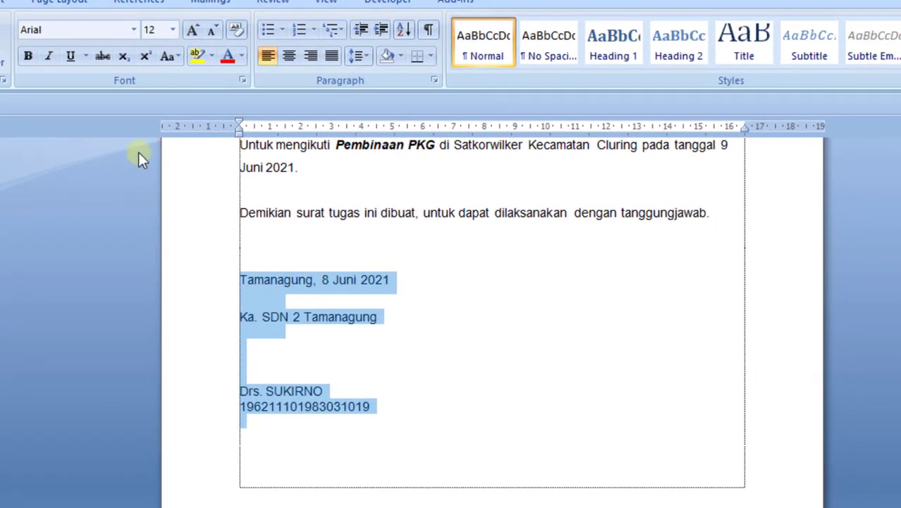
{"action": "left_click", "coordinate": [379, 128]}
{"action": "left_click", "coordinate": [602, 128]}
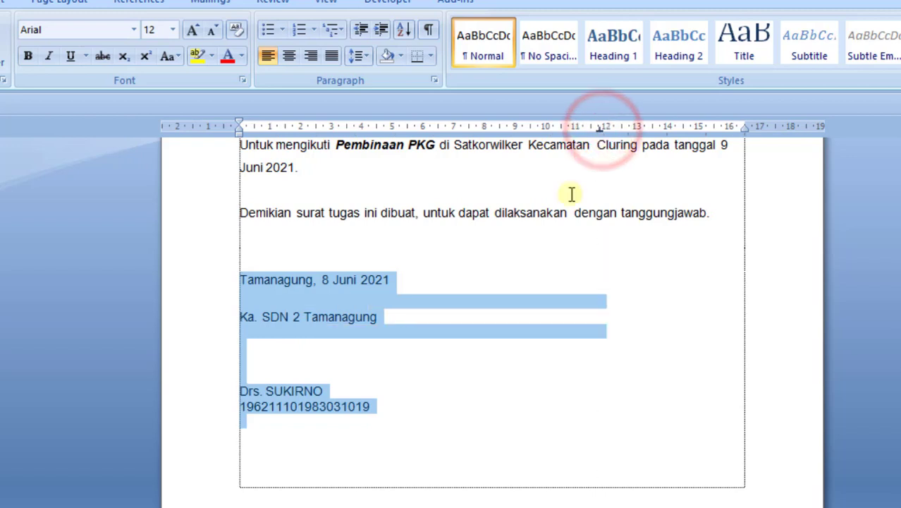
Tab the date, Ka. SDN 2 Tamanagung, name and NIP lines to the 12 cm stop.
{"action": "left_click", "coordinate": [243, 284]}
{"action": "key", "text": "Tab"}
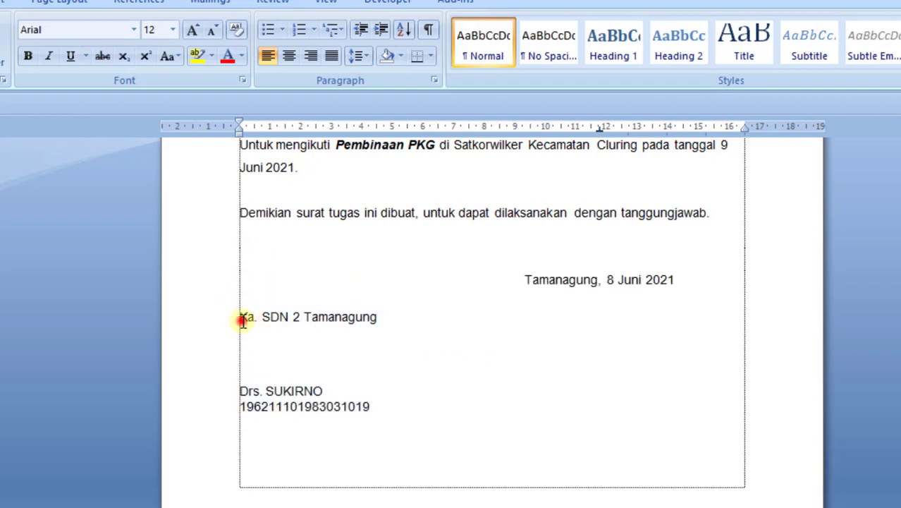
{"action": "left_click", "coordinate": [242, 319]}
{"action": "key", "text": "Tab"}
{"action": "left_click", "coordinate": [241, 392]}
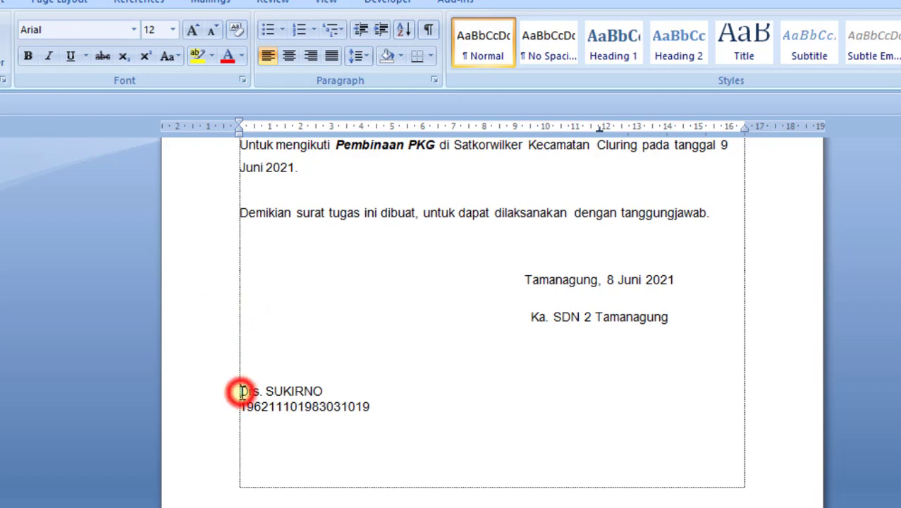
{"action": "key", "text": "Tab"}
{"action": "left_click", "coordinate": [241, 407]}
{"action": "key", "text": "Tab"}
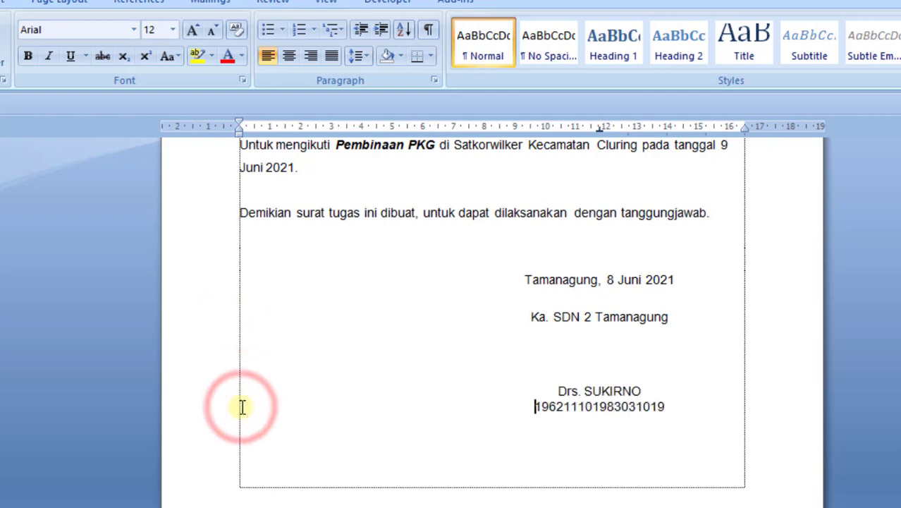